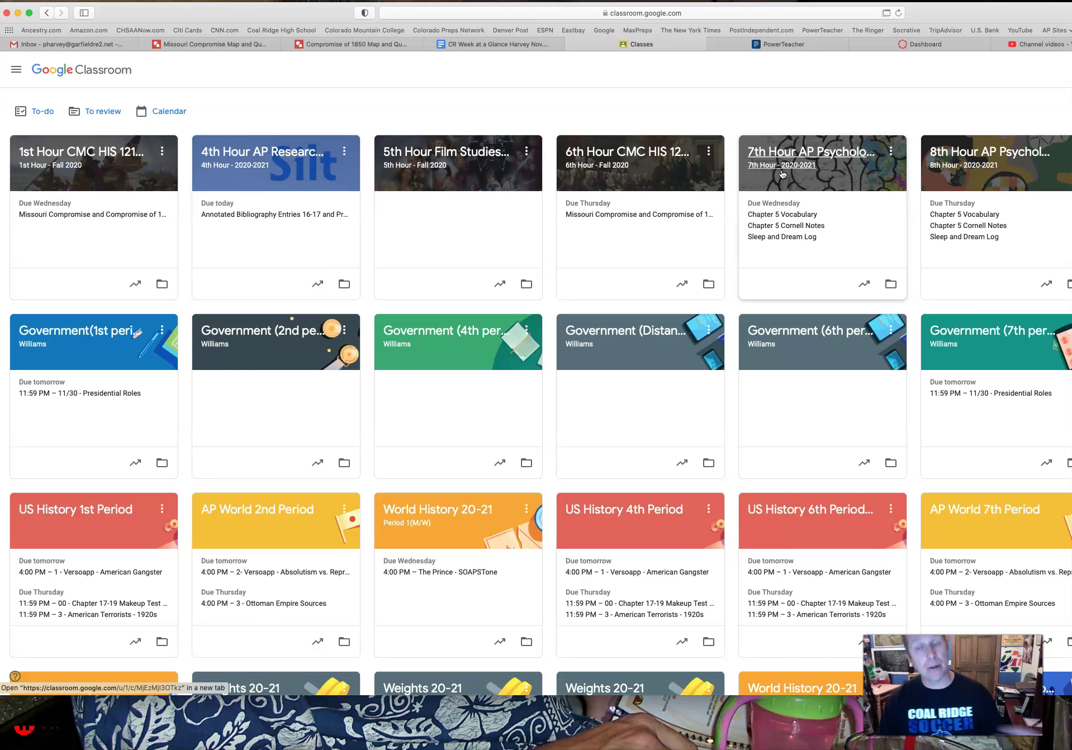
- Open Sleep and Dream Log.pdf from the Chapter 5 Consciousness classwork of the 7th Hour AP Psychology class
{"action": "left_click", "coordinate": [782, 175]}
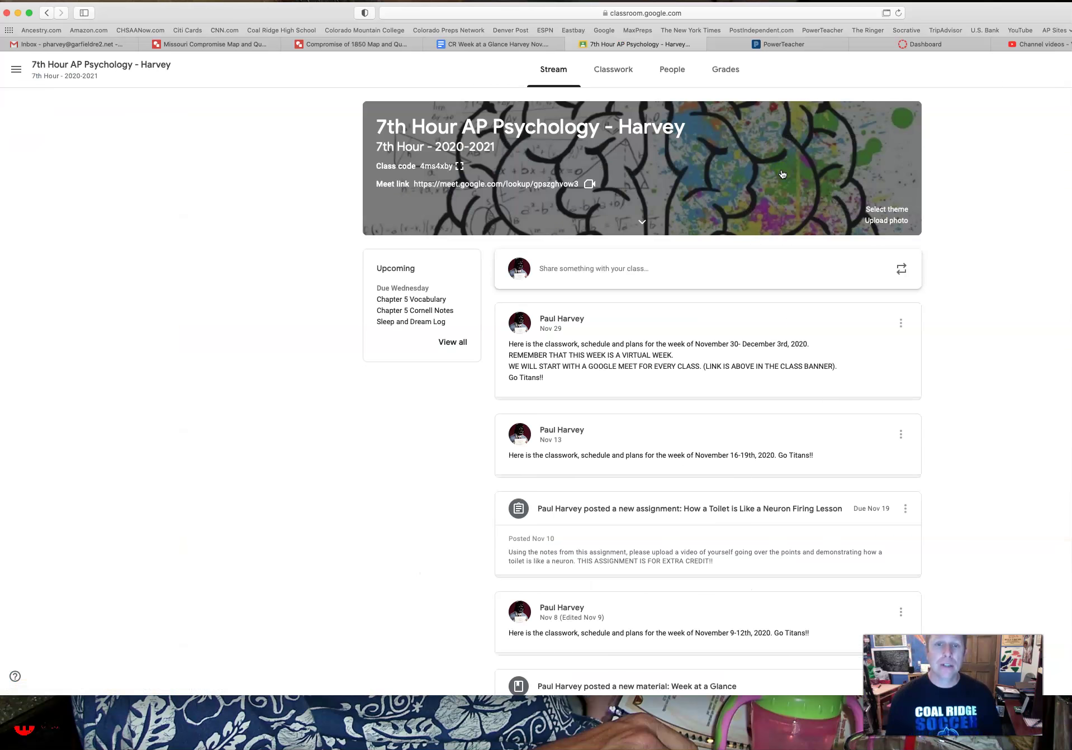
{"action": "left_click", "coordinate": [618, 72]}
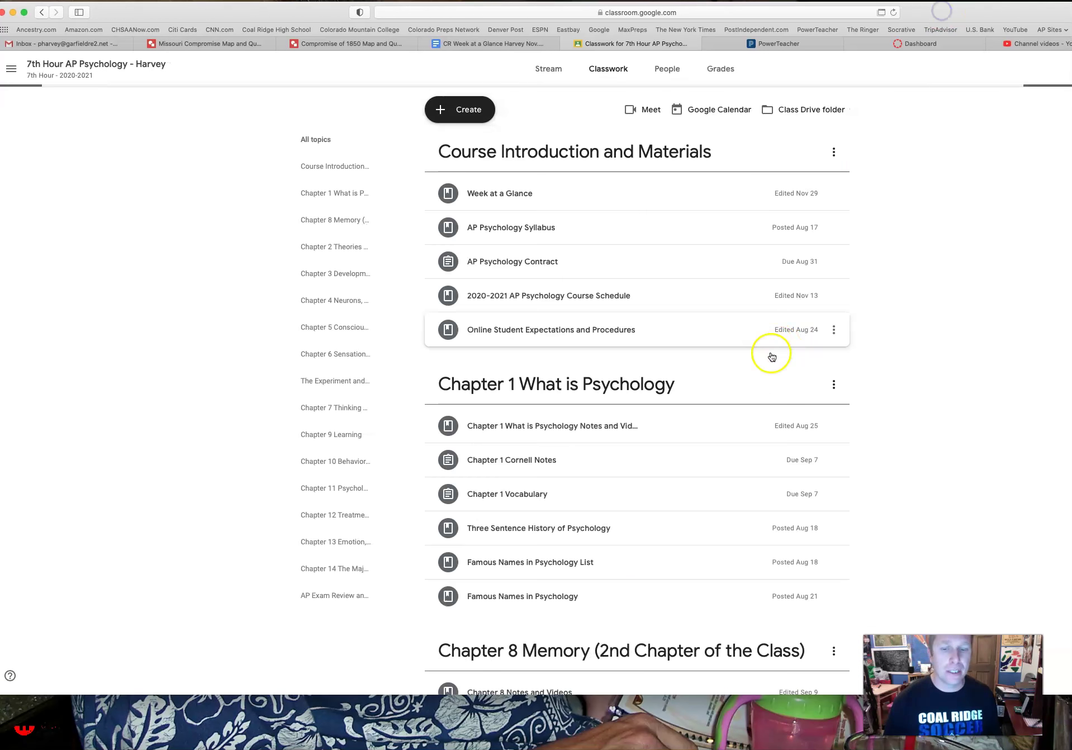
{"action": "scroll", "coordinate": [772, 355], "scroll_direction": "down", "scroll_amount": 8}
{"action": "scroll", "coordinate": [772, 357], "scroll_direction": "down", "scroll_amount": 14}
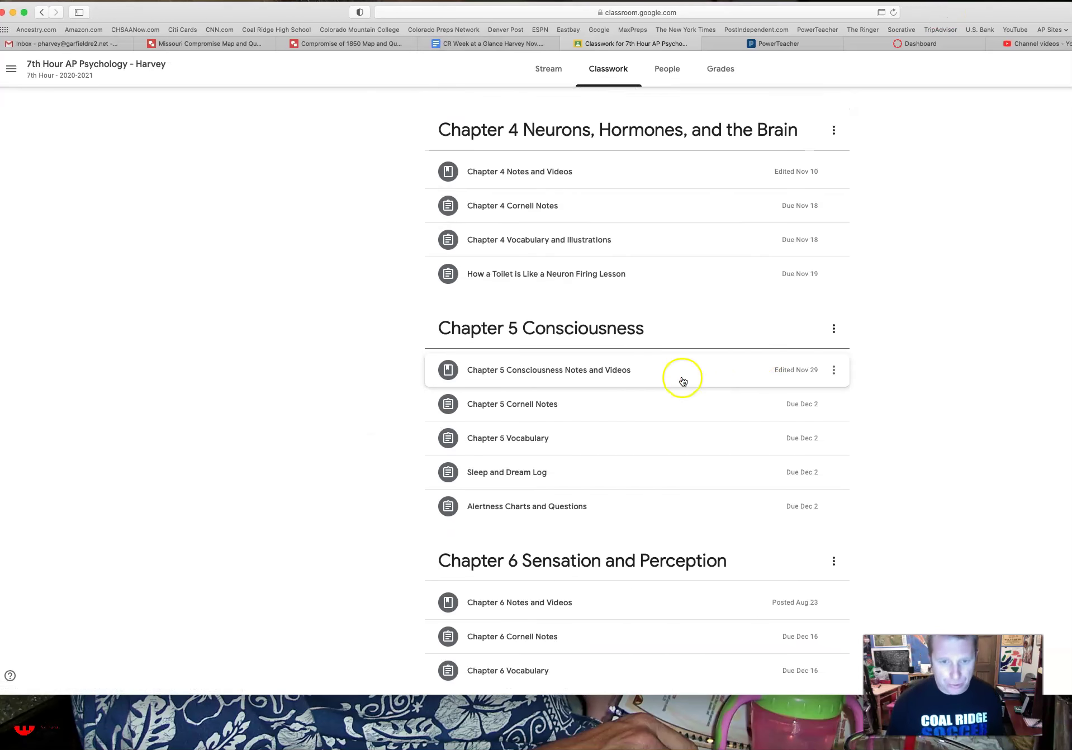
{"action": "left_click", "coordinate": [505, 475]}
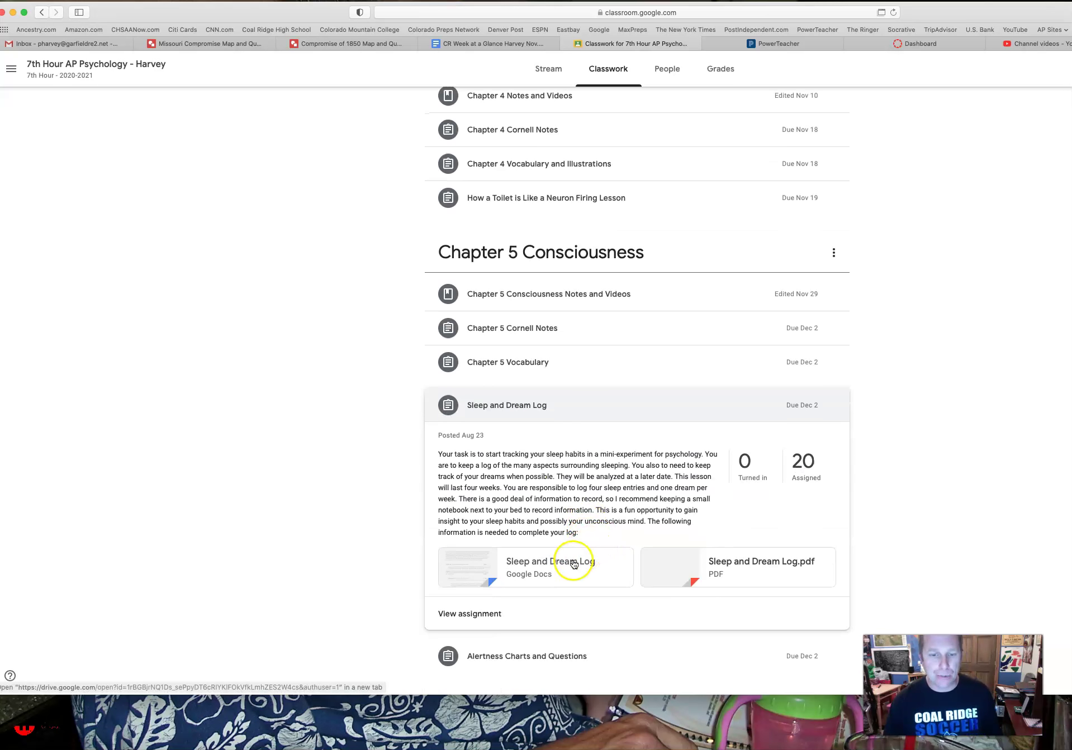
{"action": "left_click", "coordinate": [668, 570]}
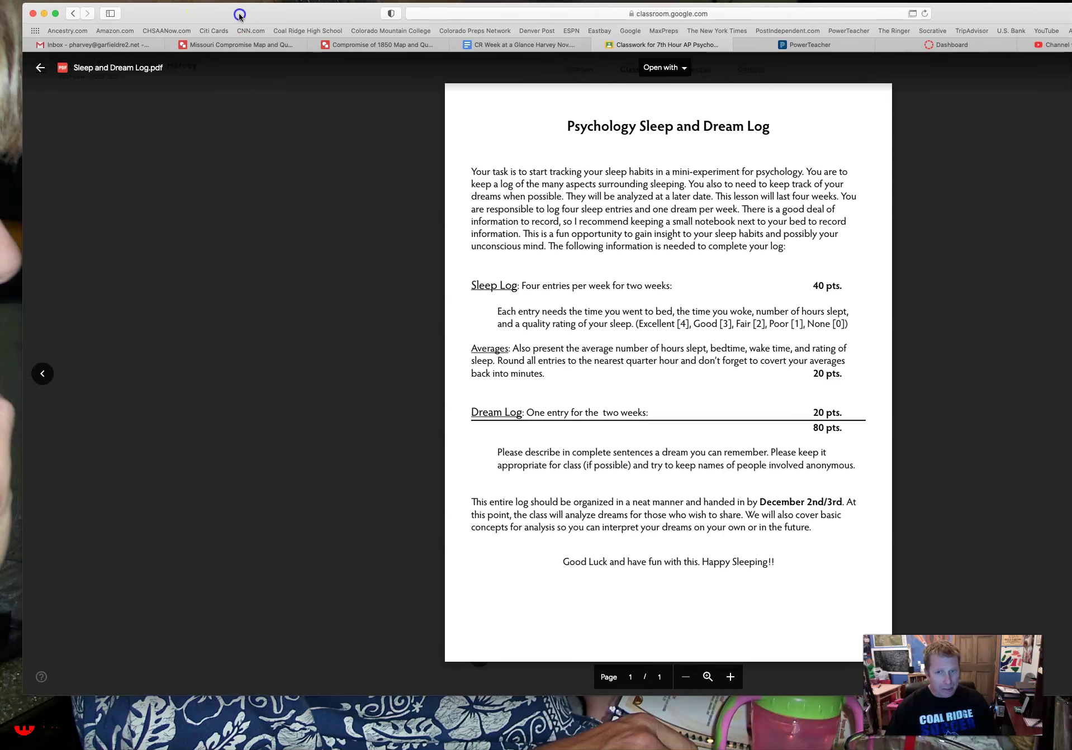
- Minimize the browser, switch to the Sleep and Dream Log Examples document in Pages, and reposition and enlarge its window
{"action": "left_click", "coordinate": [47, 26]}
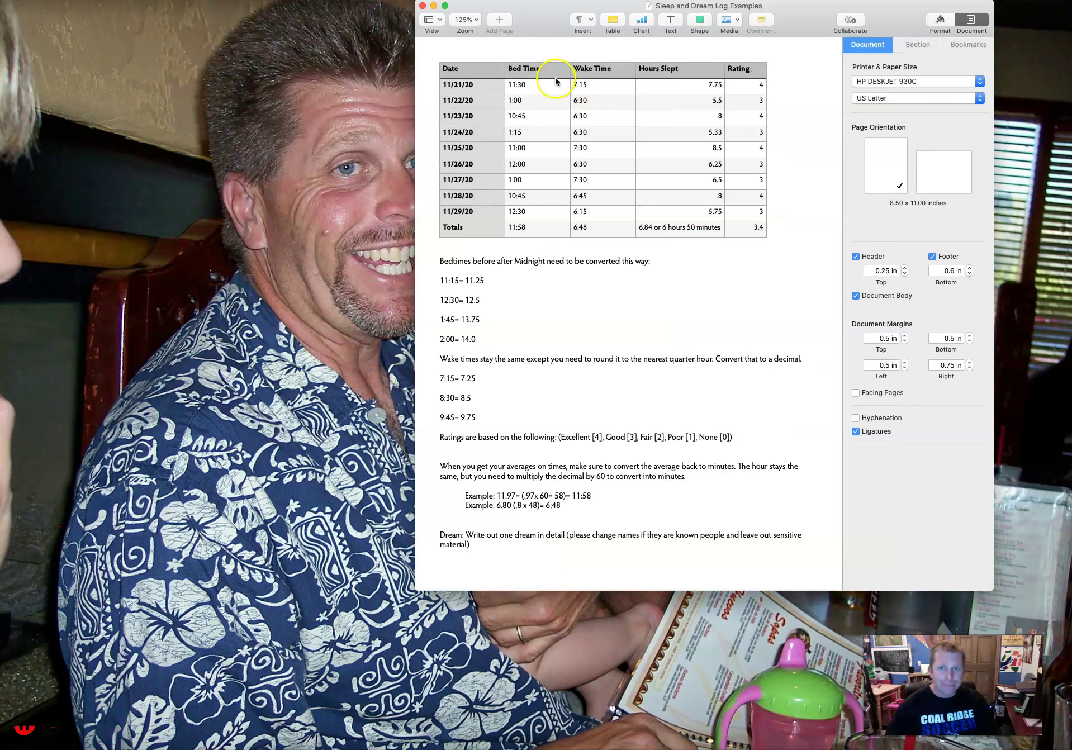
{"action": "left_click_drag", "start_coordinate": [556, 76], "coordinate": [280, 27]}
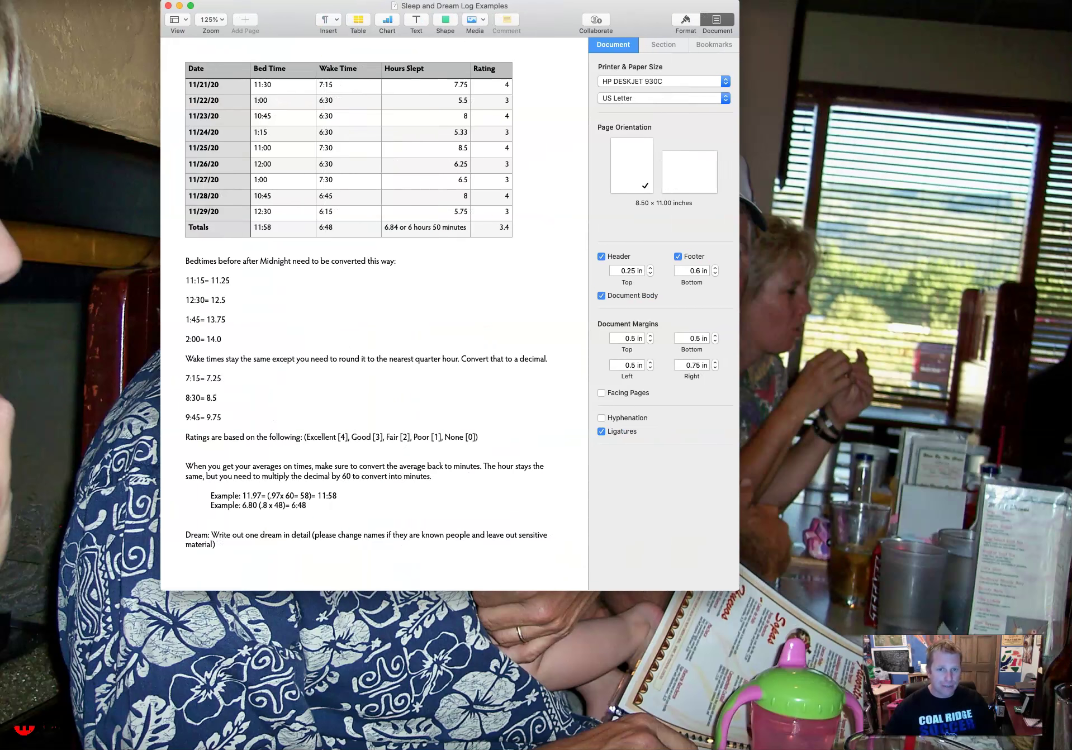
{"action": "left_click_drag", "start_coordinate": [739, 590], "coordinate": [929, 724]}
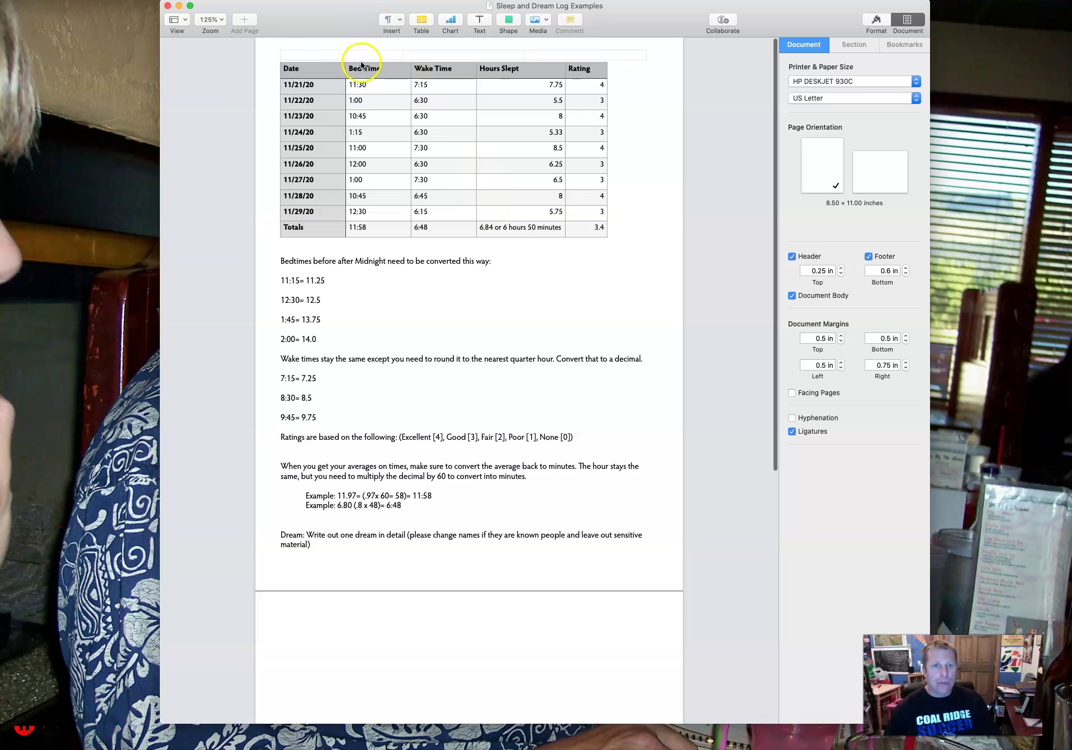
{"action": "left_click_drag", "start_coordinate": [347, 19], "coordinate": [347, 30]}
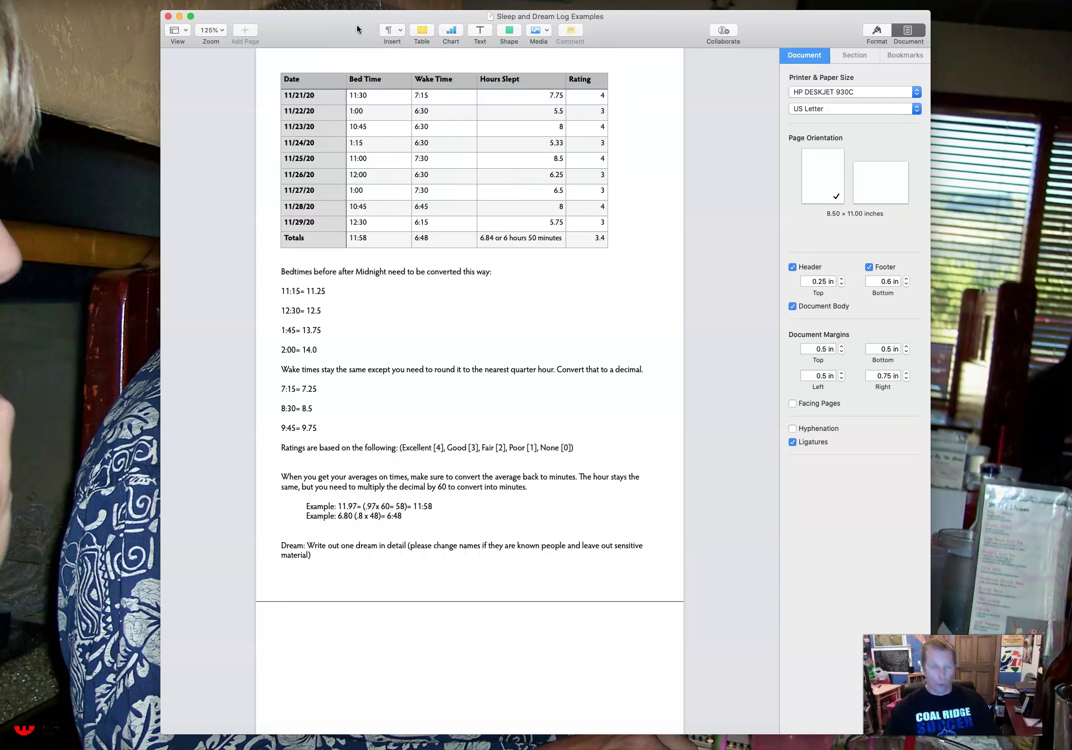
- Select the sleep log table and show its table formatting options
{"action": "left_click", "coordinate": [424, 36]}
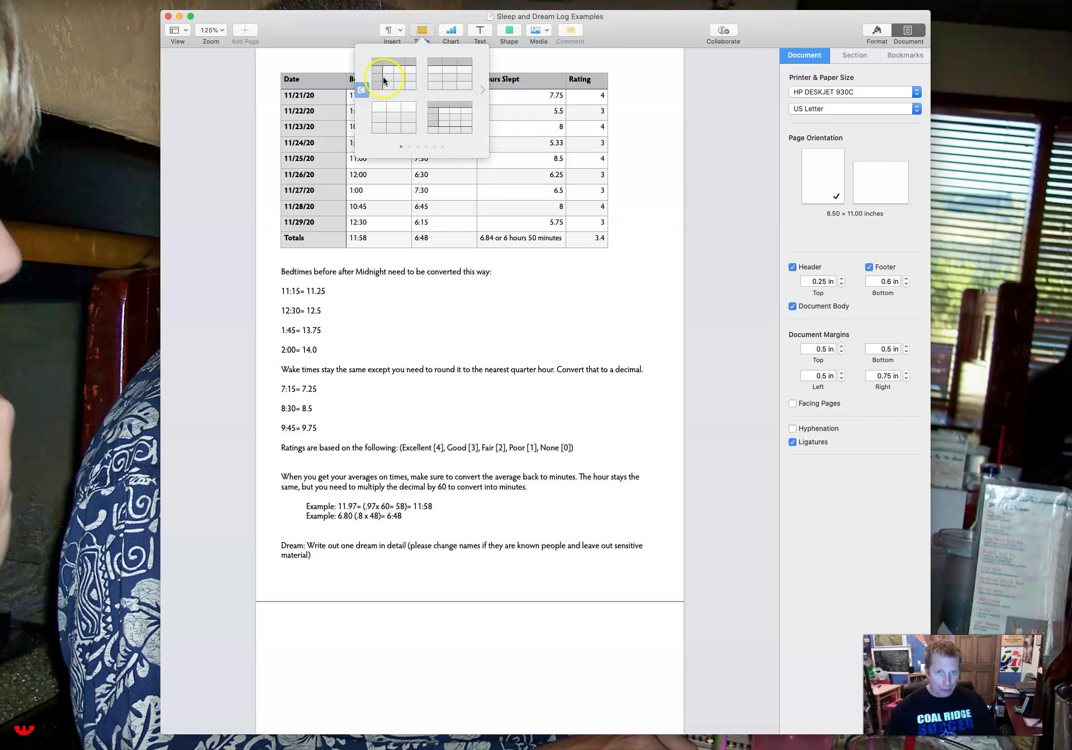
{"action": "left_click", "coordinate": [849, 58]}
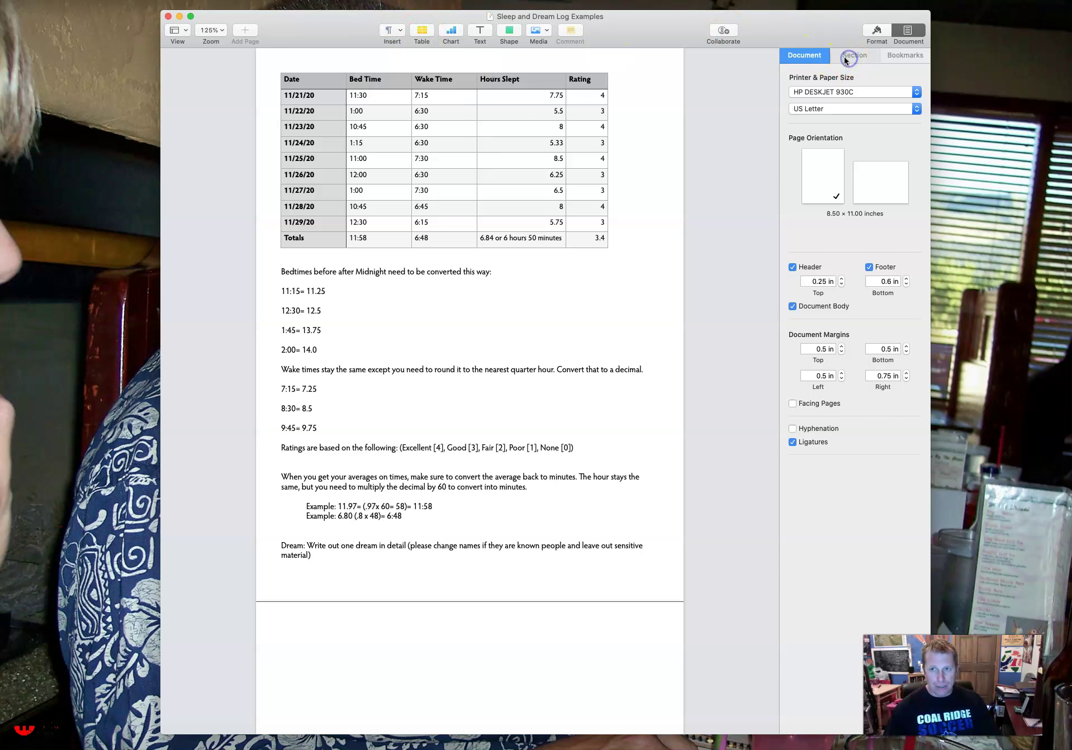
{"action": "left_click", "coordinate": [513, 137]}
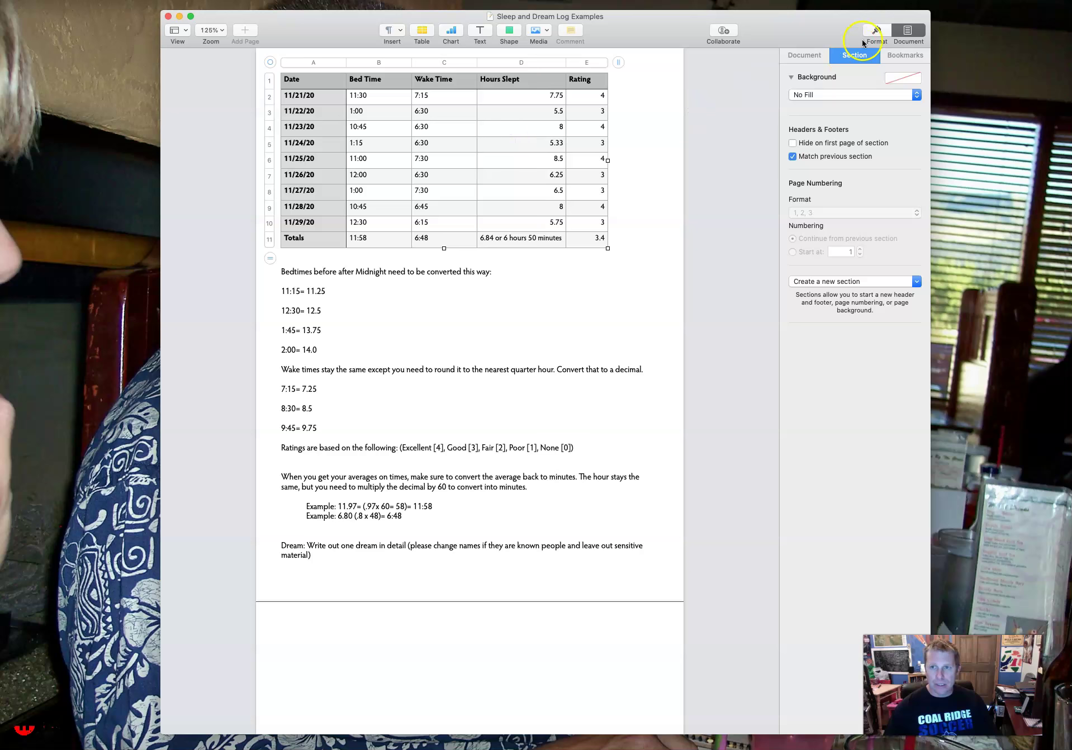
{"action": "left_click", "coordinate": [864, 38]}
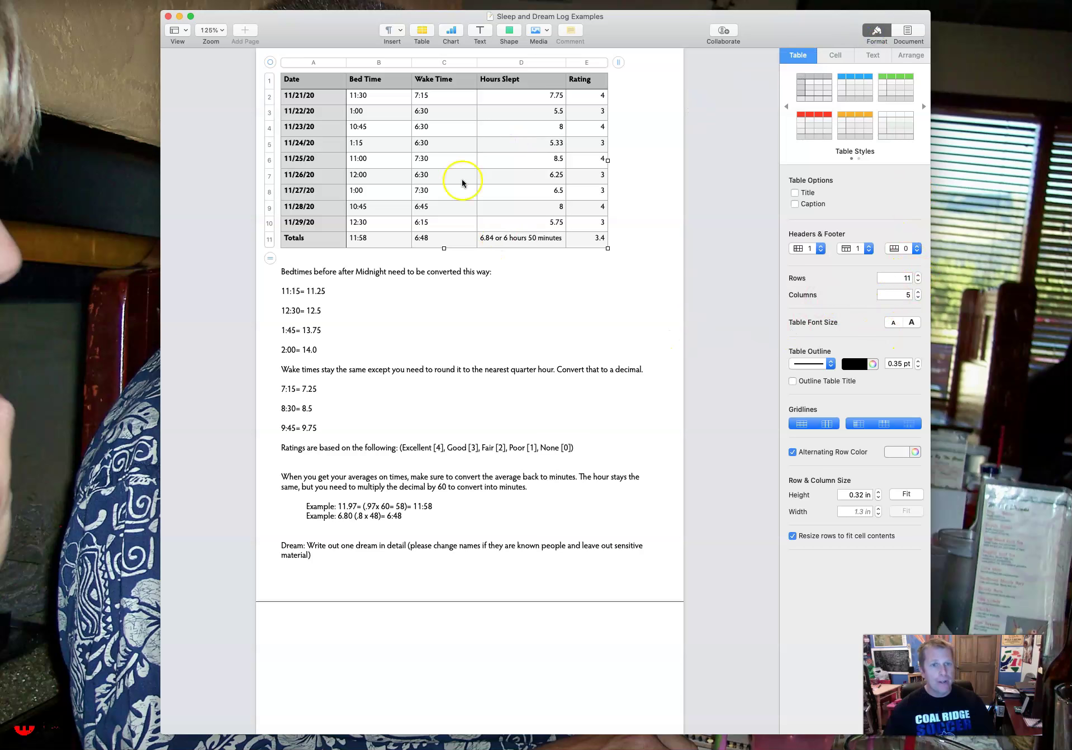
- Deselect the table and examine the example sleep entries, totals, time conversion notes and dream instructions
{"action": "left_click", "coordinate": [660, 156]}
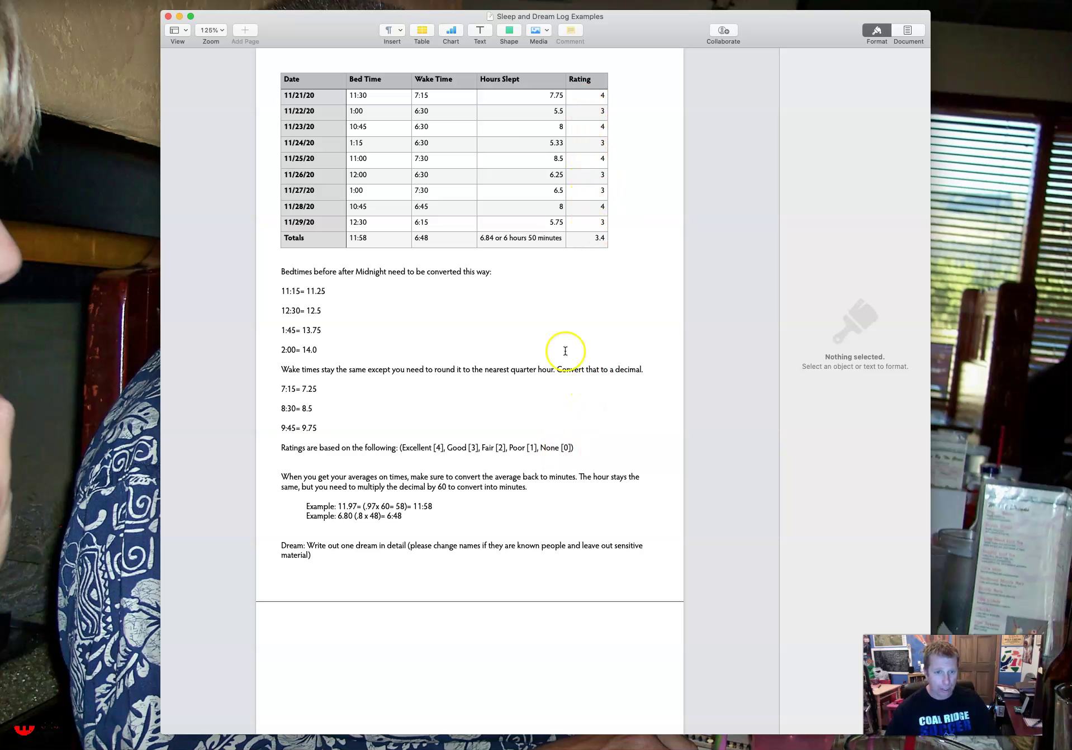
{"action": "scroll", "coordinate": [547, 381], "scroll_direction": "down", "scroll_amount": 2}
{"action": "scroll", "coordinate": [480, 408], "scroll_direction": "up", "scroll_amount": 2}
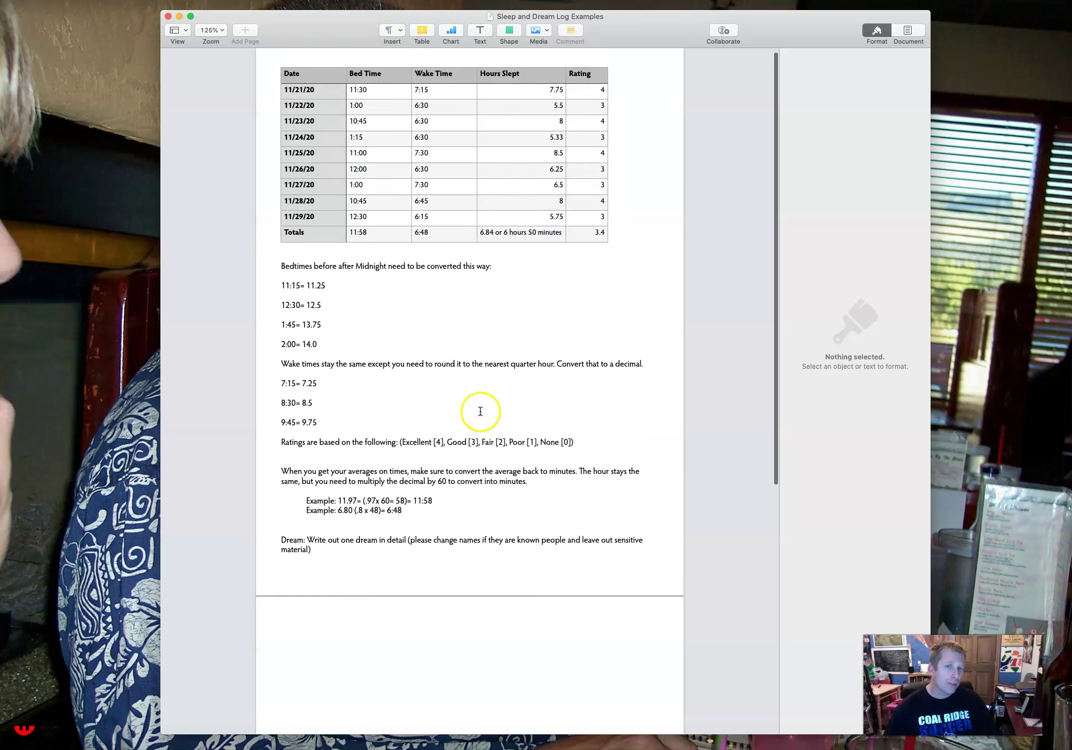
{"action": "scroll", "coordinate": [479, 403], "scroll_direction": "down", "scroll_amount": 1}
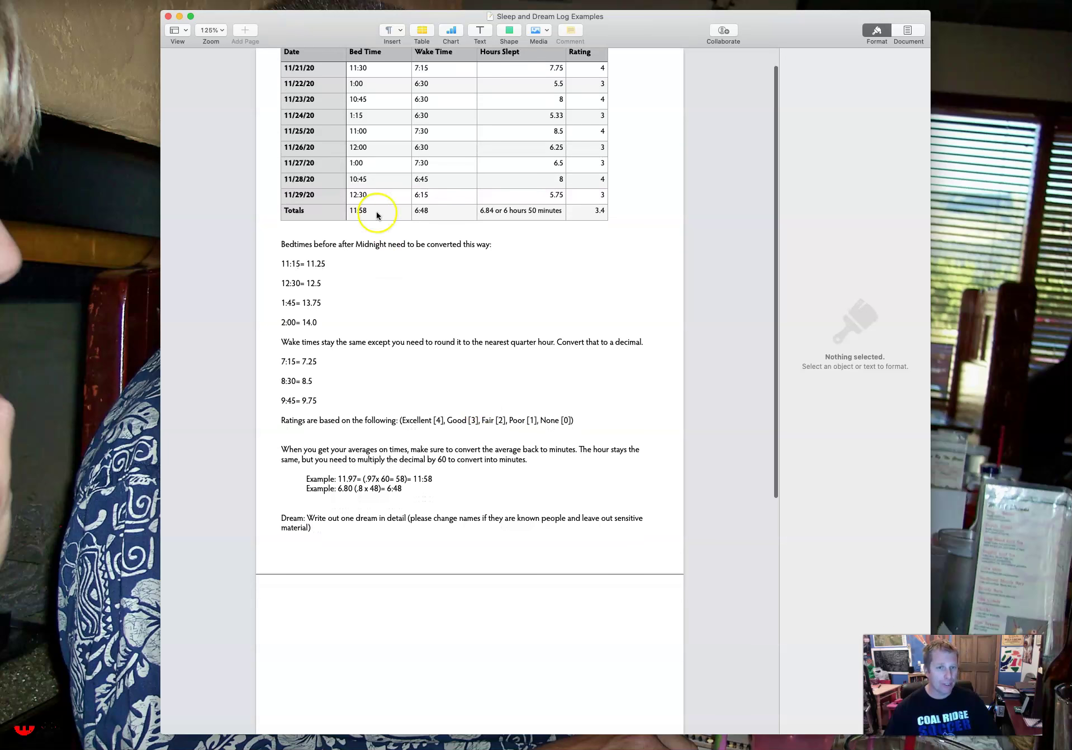
{"action": "scroll", "coordinate": [330, 134], "scroll_direction": "up", "scroll_amount": 2}
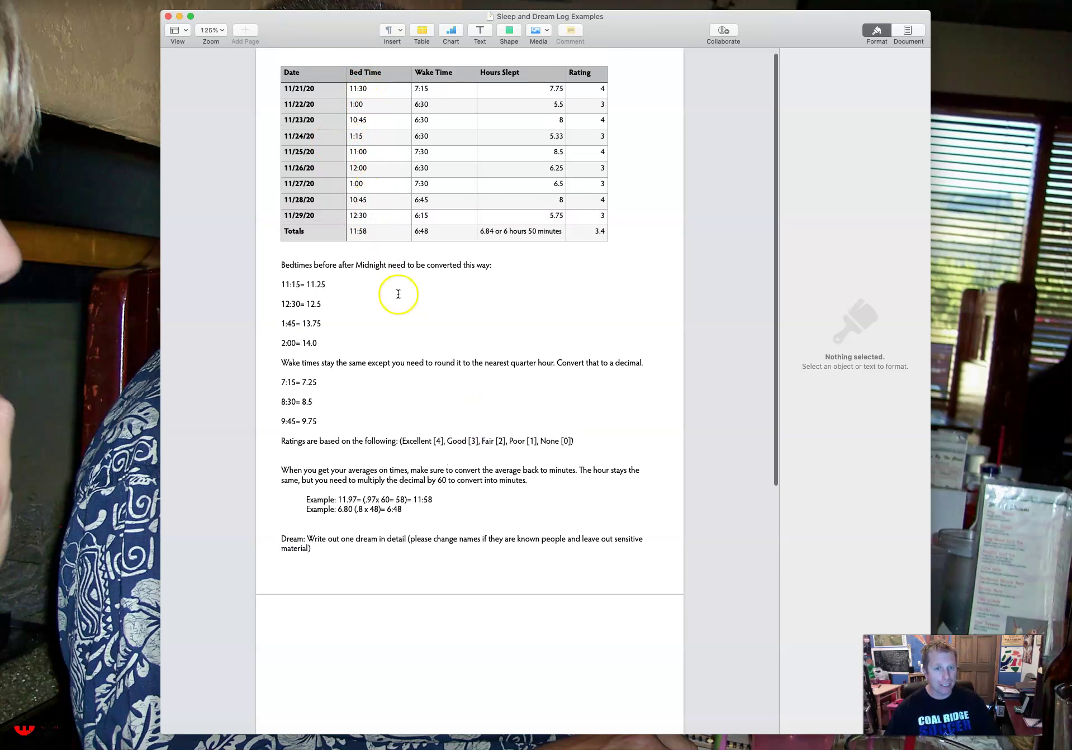
{"action": "scroll", "coordinate": [391, 365], "scroll_direction": "down", "scroll_amount": 3}
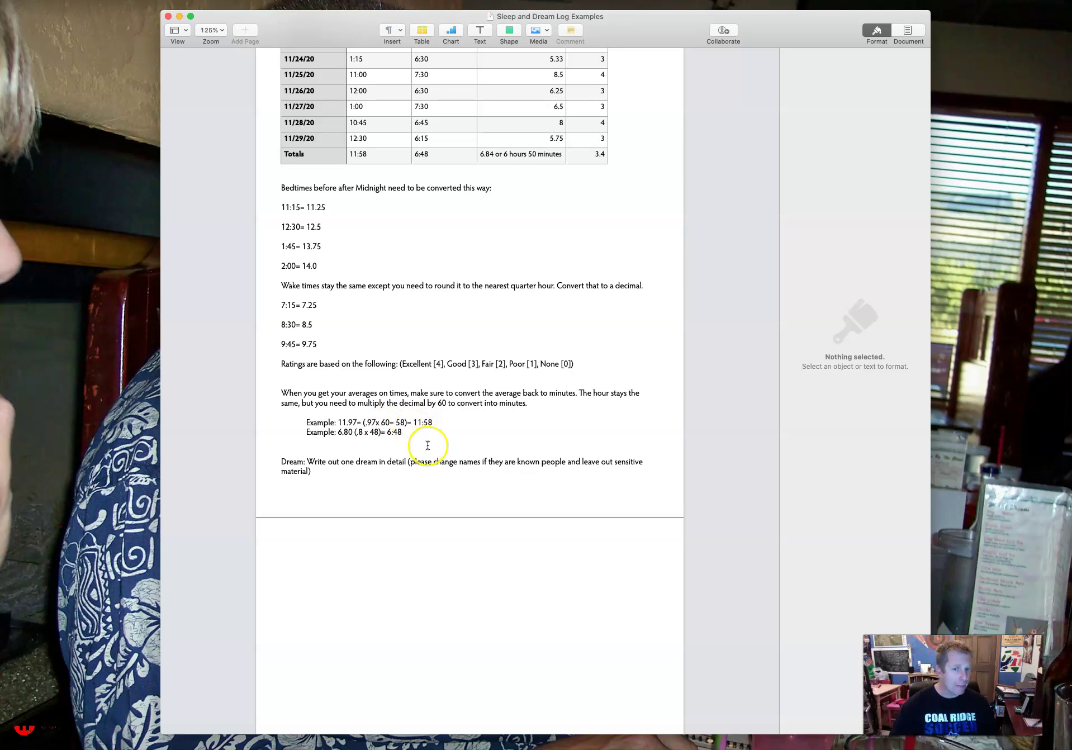
{"action": "scroll", "coordinate": [429, 445], "scroll_direction": "up", "scroll_amount": 1}
{"action": "scroll", "coordinate": [429, 445], "scroll_direction": "up", "scroll_amount": 5}
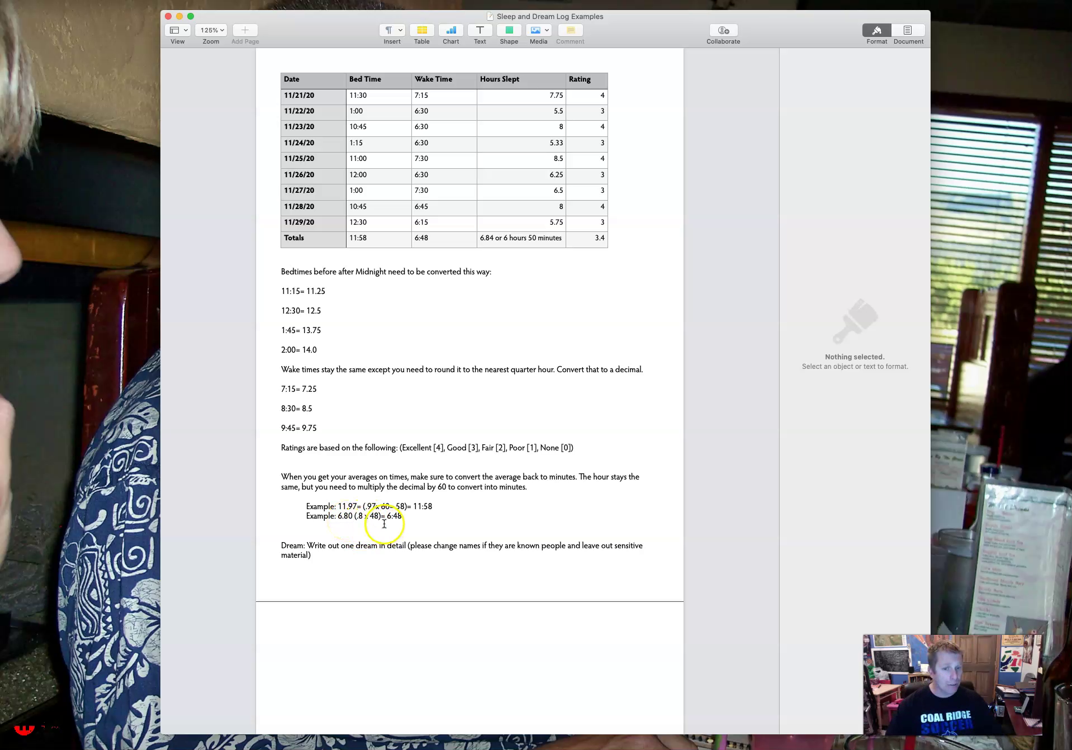
- Insert "60=" before 48 in the second averages example so it reads "6.80 (.8 x 60= 48)= 6:48"
{"action": "left_click", "coordinate": [366, 516]}
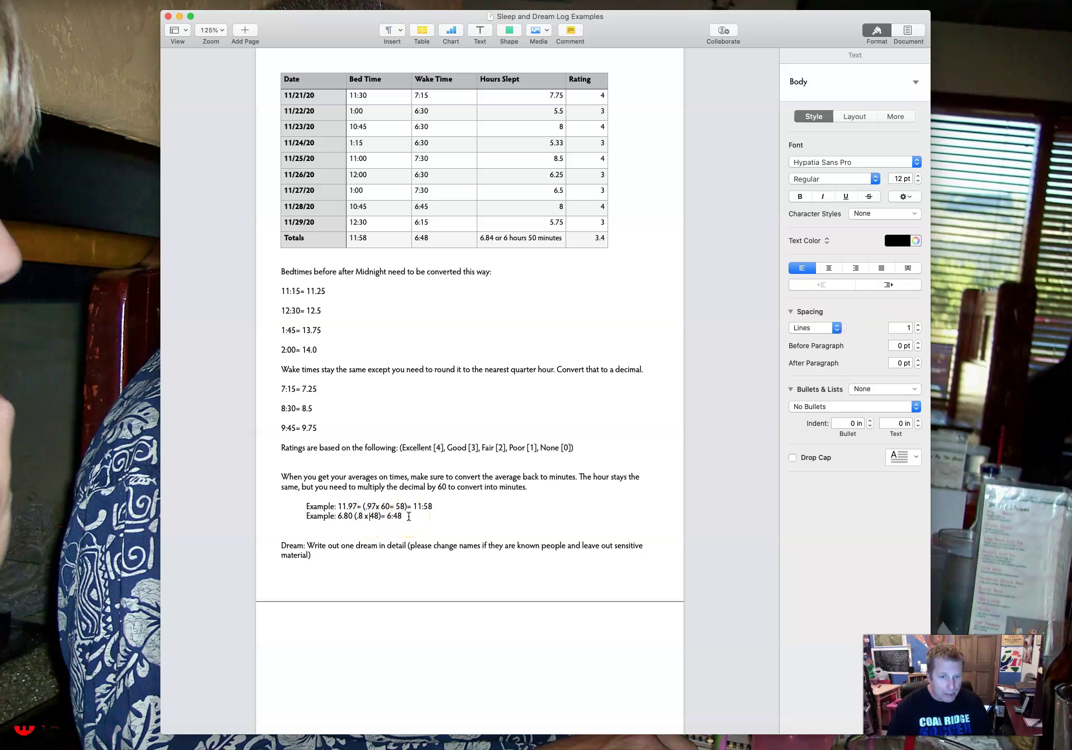
{"action": "type", "text": "60"}
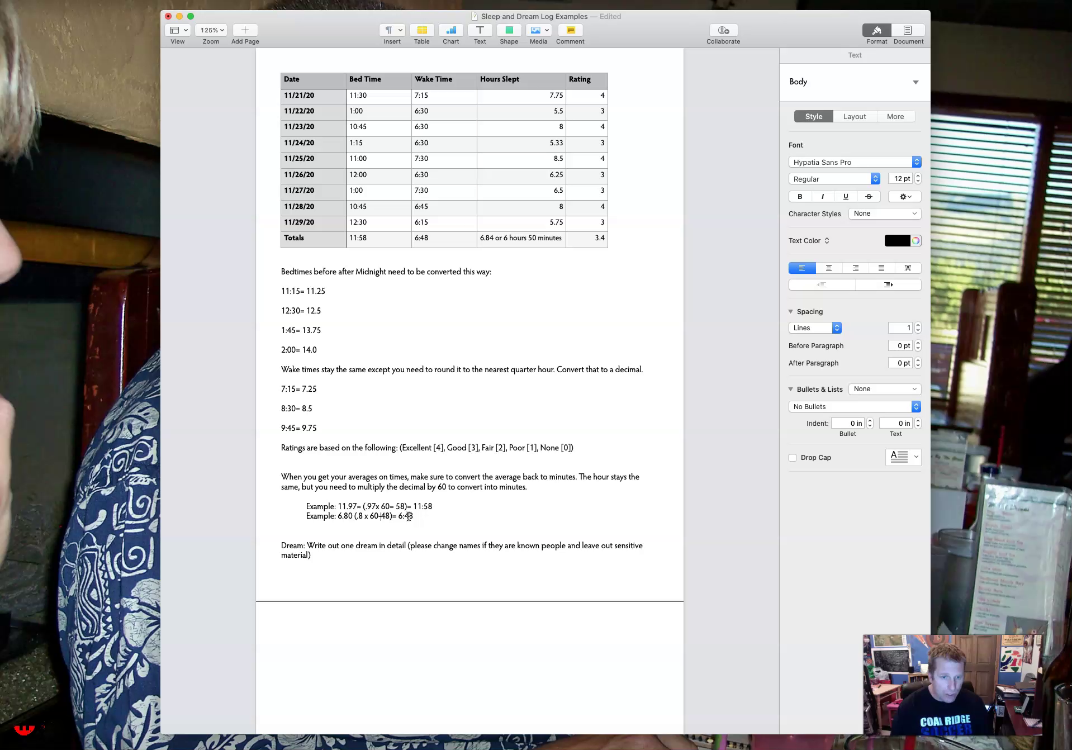
{"action": "type", "text": "="}
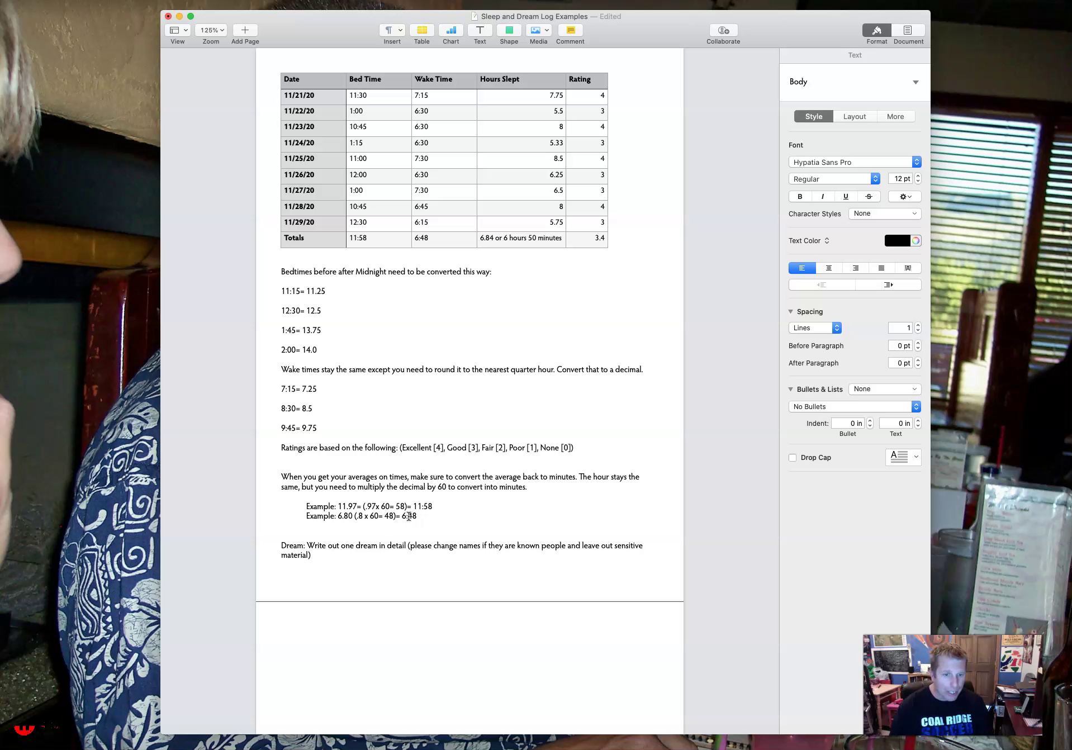
{"action": "left_click", "coordinate": [386, 516]}
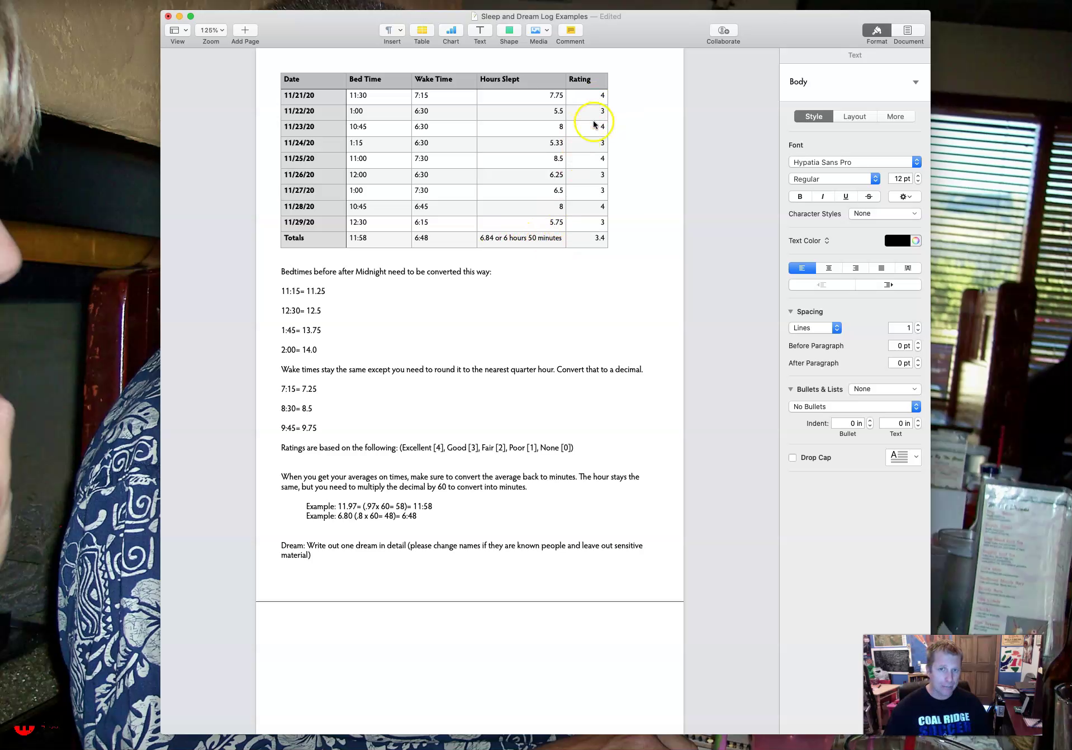
- Remove the blank second page after the dream instructions
{"action": "scroll", "coordinate": [597, 257], "scroll_direction": "down", "scroll_amount": 2}
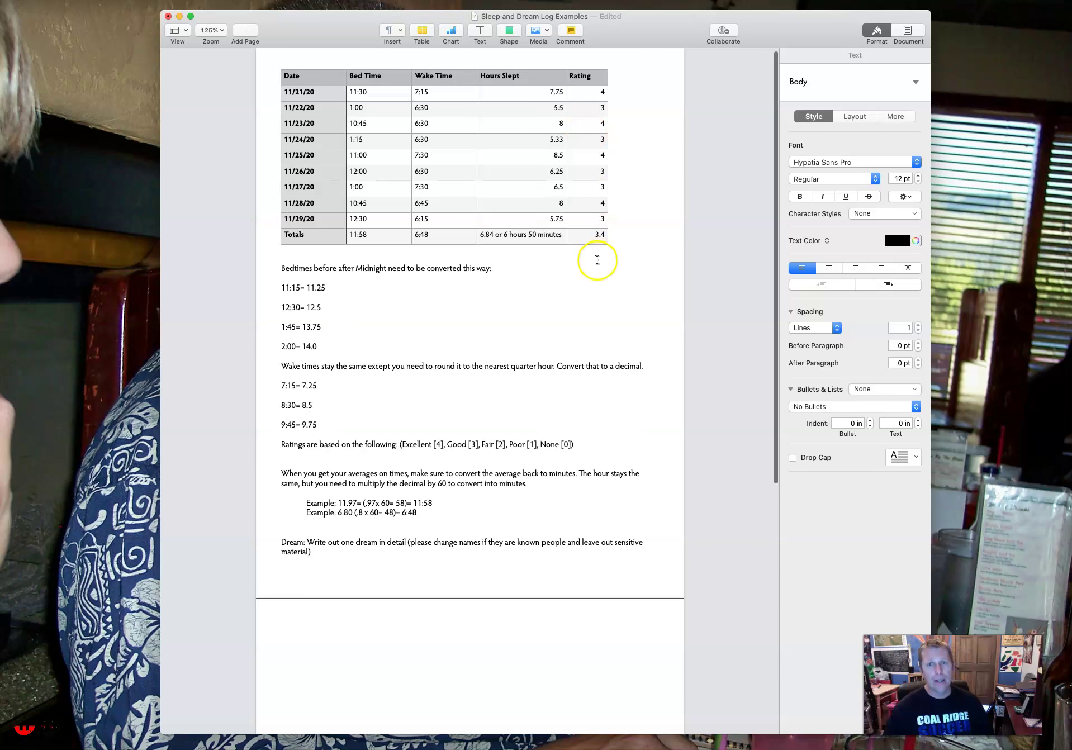
{"action": "scroll", "coordinate": [546, 313], "scroll_direction": "down", "scroll_amount": 3}
{"action": "left_click", "coordinate": [396, 563]}
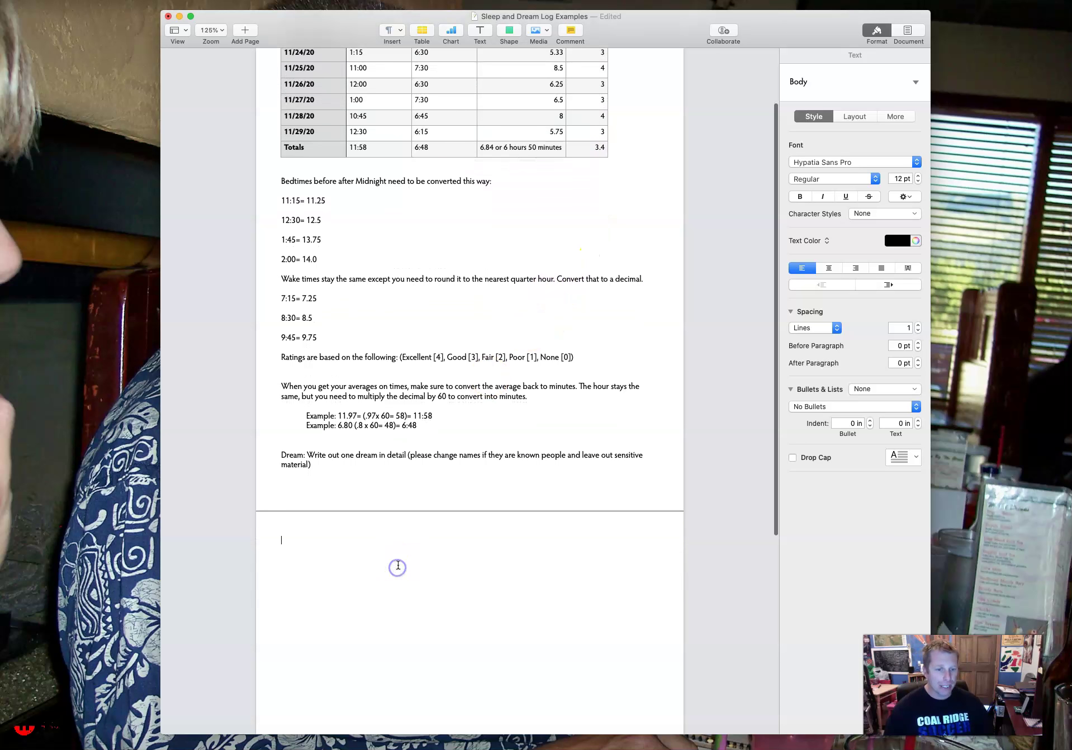
{"action": "key", "text": "BackSpace"}
{"action": "triple_click", "coordinate": [403, 559]}
{"action": "left_click", "coordinate": [399, 561]}
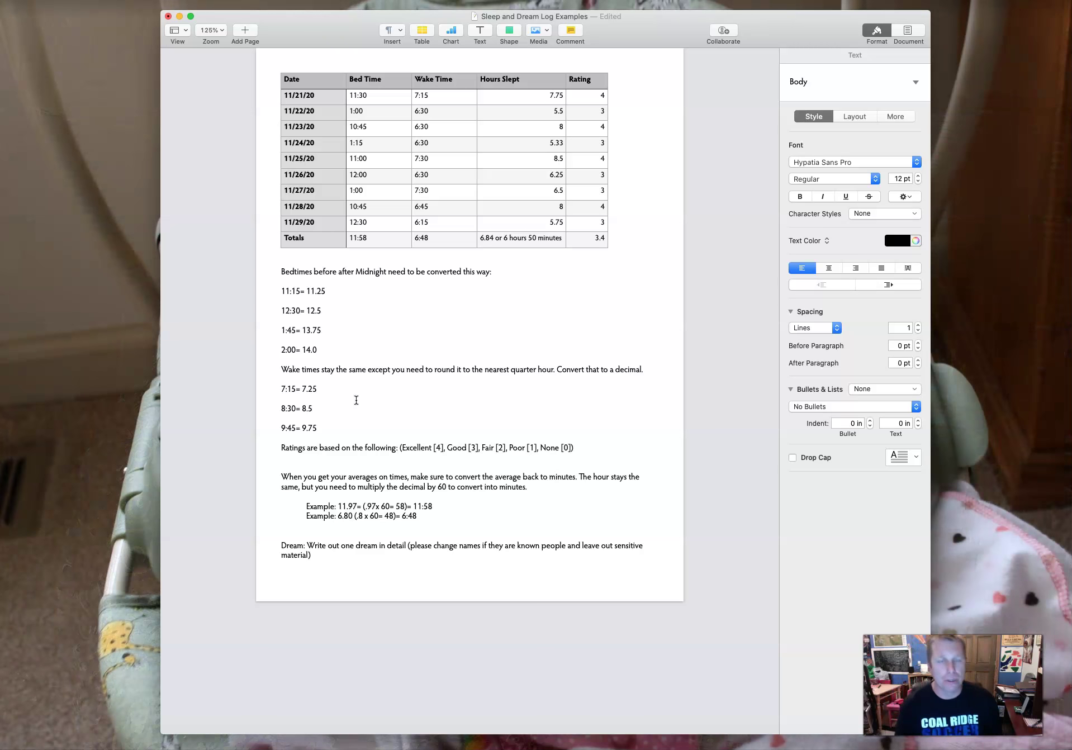
{"action": "left_click_drag", "start_coordinate": [298, 24], "coordinate": [272, 20]}
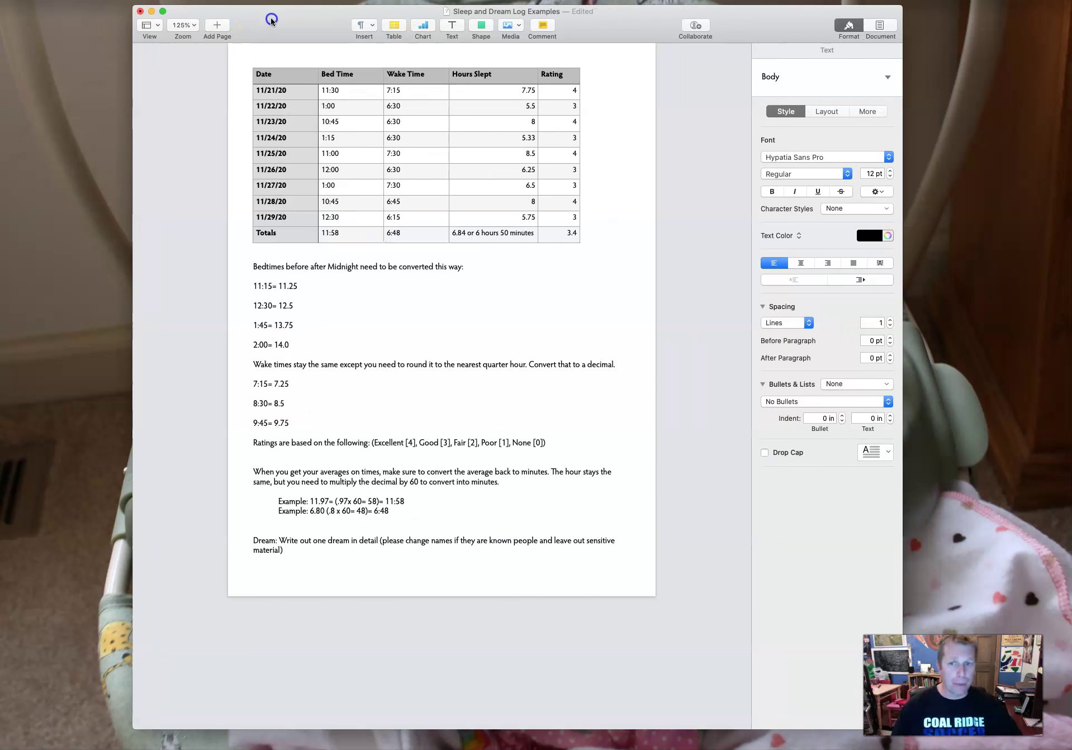